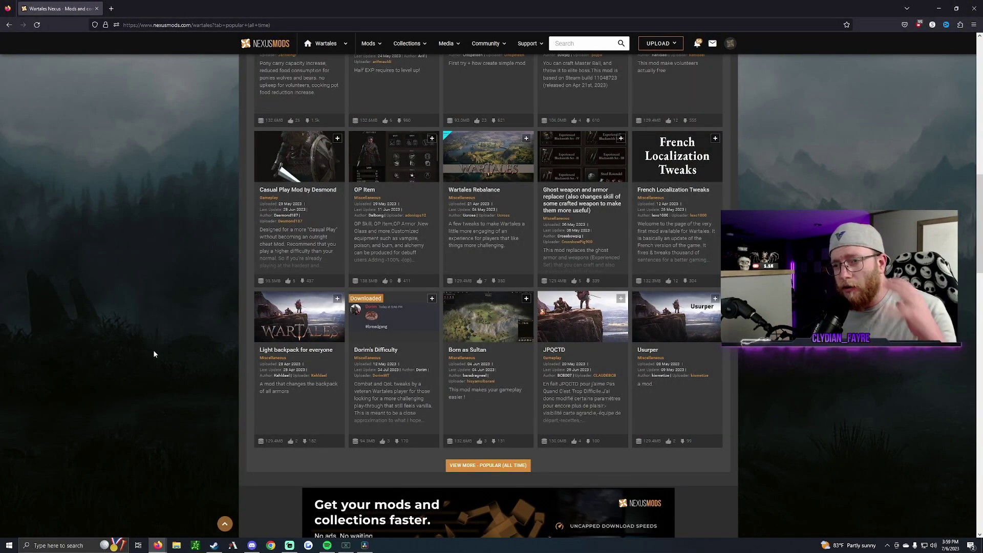
scroll(153, 349, up, 2)
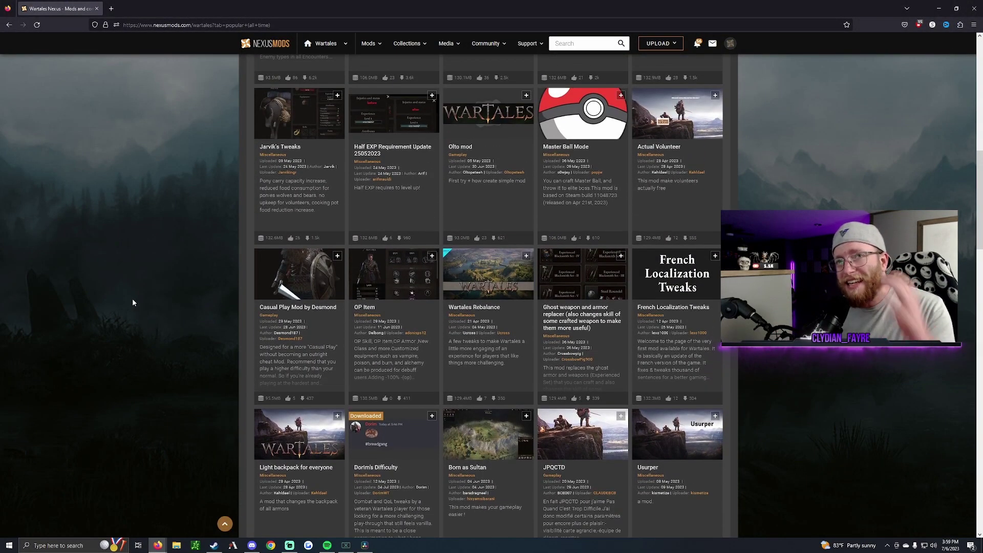
scroll(90, 301, up, 1)
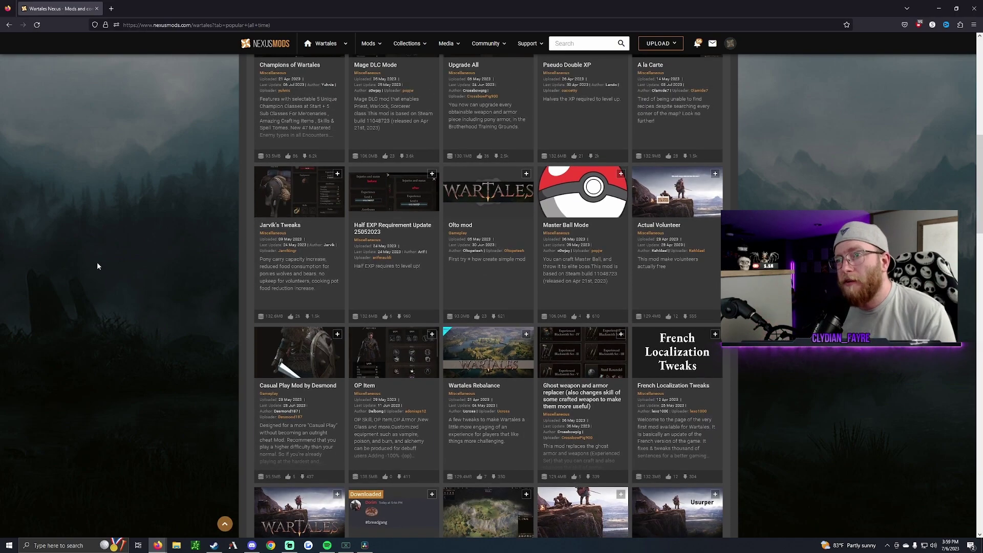
scroll(116, 282, up, 1)
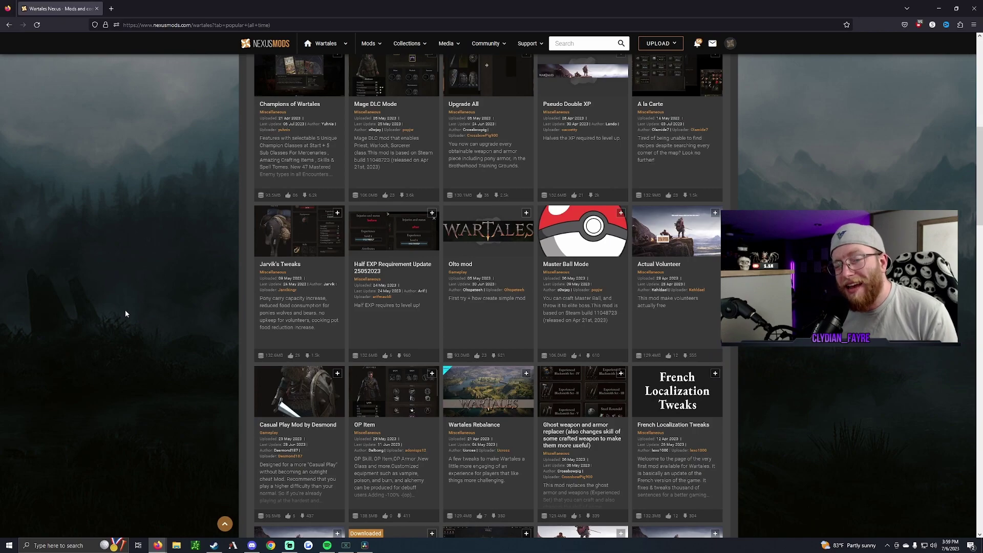
scroll(119, 315, down, 3)
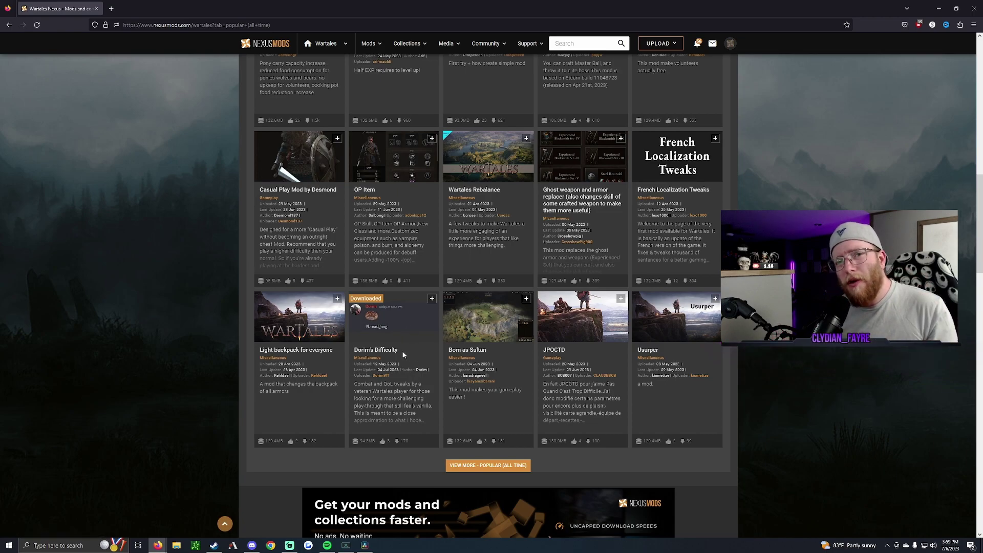
scroll(401, 351, up, 1)
scroll(401, 376, up, 3)
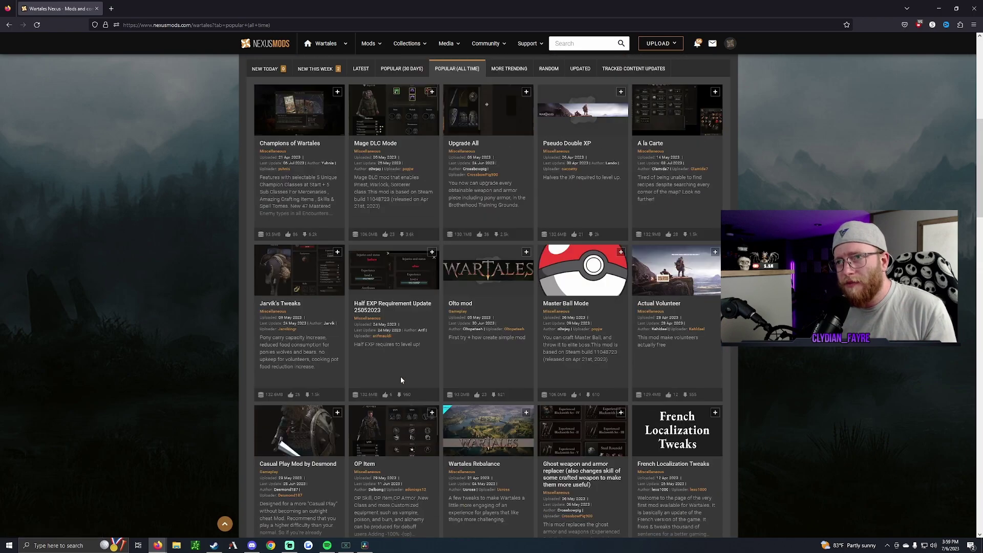
scroll(400, 377, up, 1)
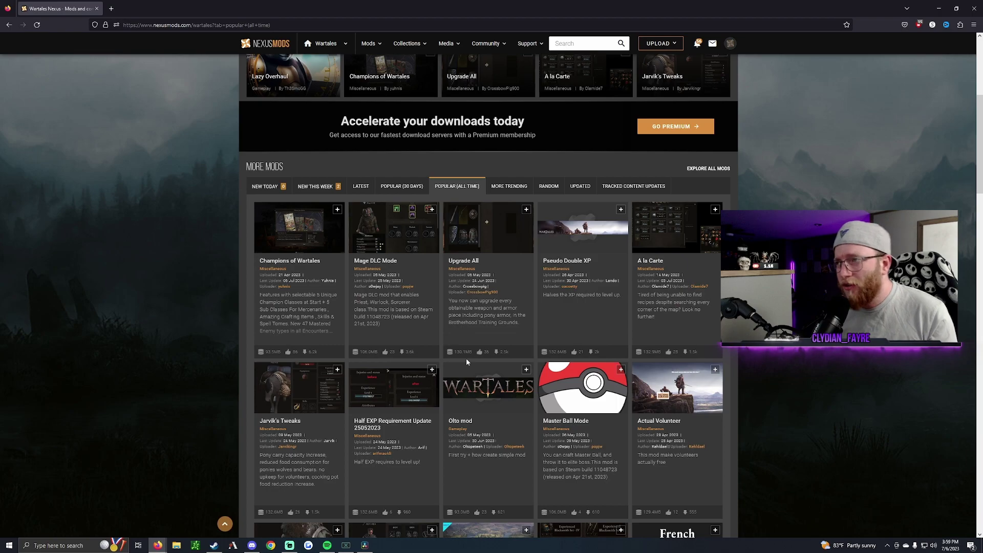
scroll(466, 358, down, 2)
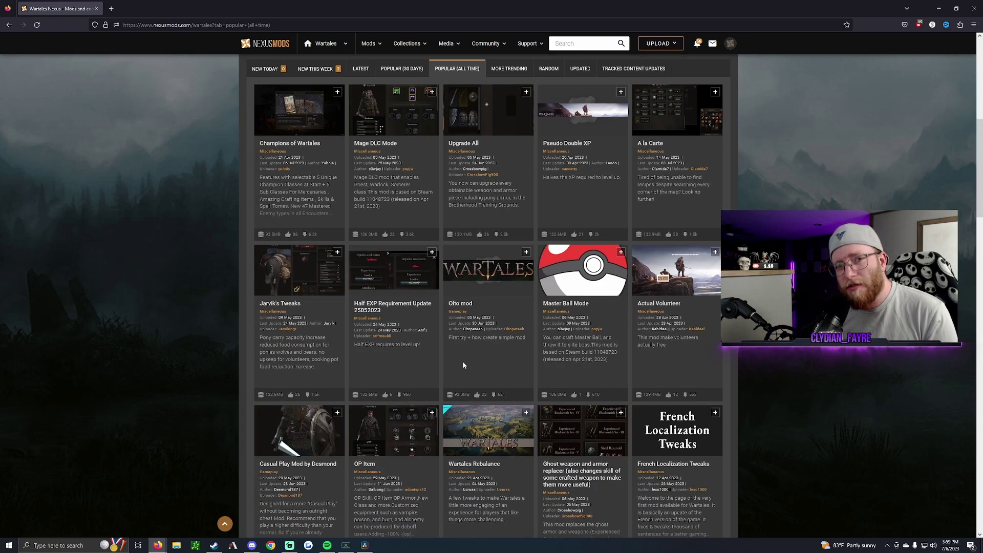
scroll(463, 361, down, 2)
scroll(461, 365, down, 2)
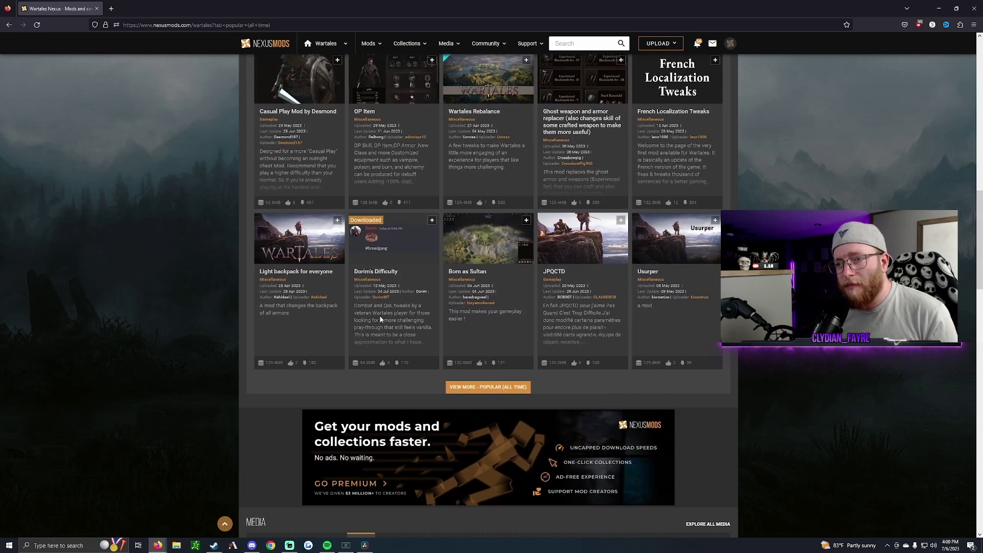
- Slow-download the Dorim's Difficulty V4 .rar from Nexus Mods and dismiss the downloads panel
click(370, 280)
scroll(430, 182, down, 4)
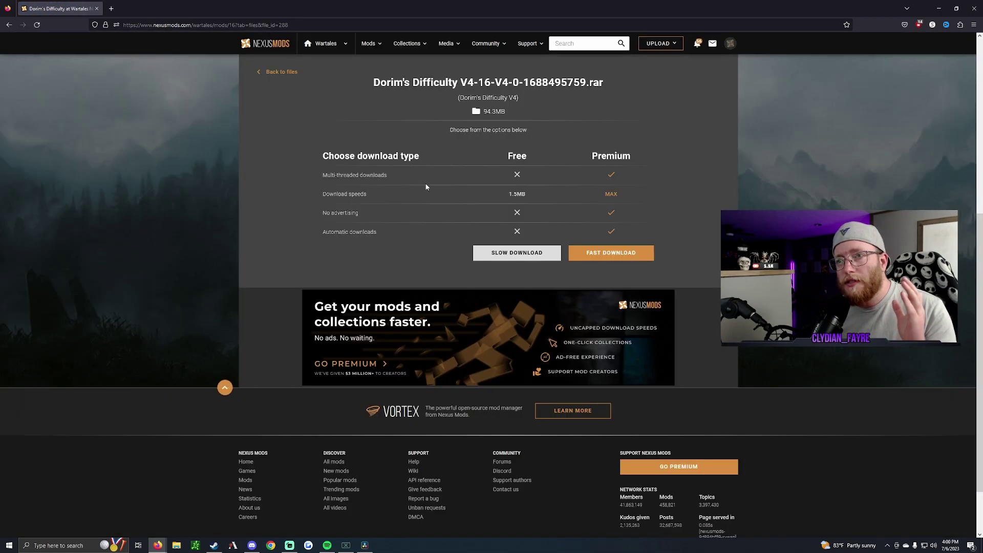
click(515, 254)
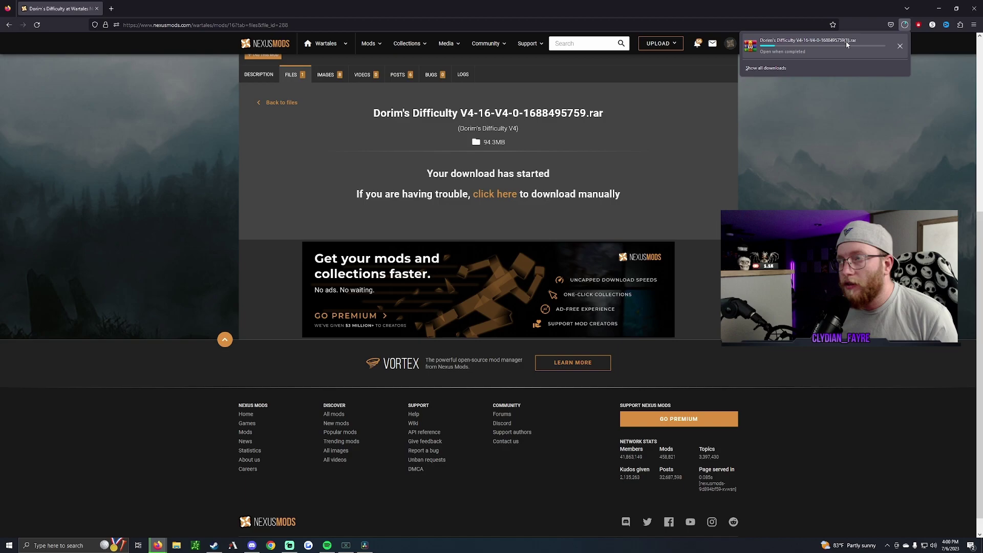
click(780, 73)
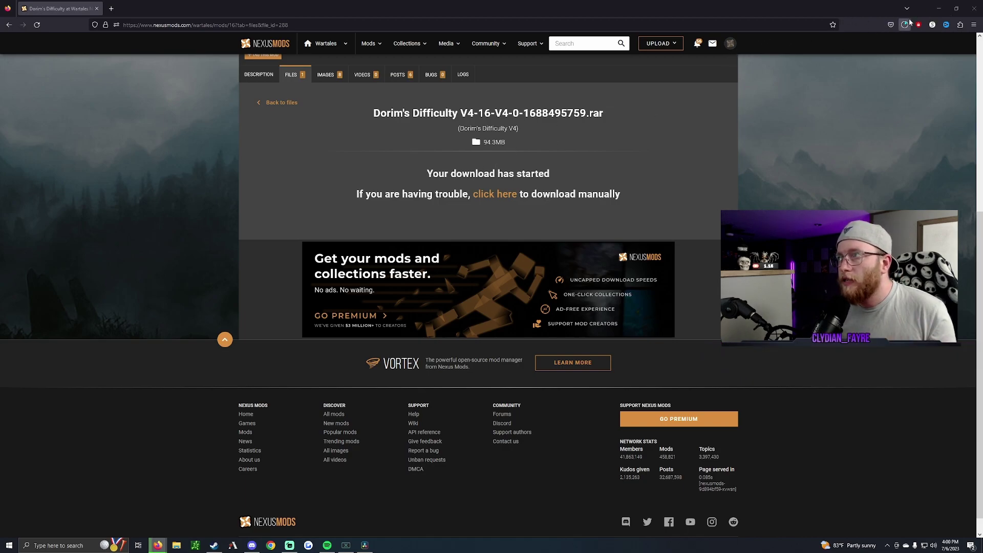
- Minimize Firefox and open Wartales' local files via Steam's Manage > Browse local files
click(939, 8)
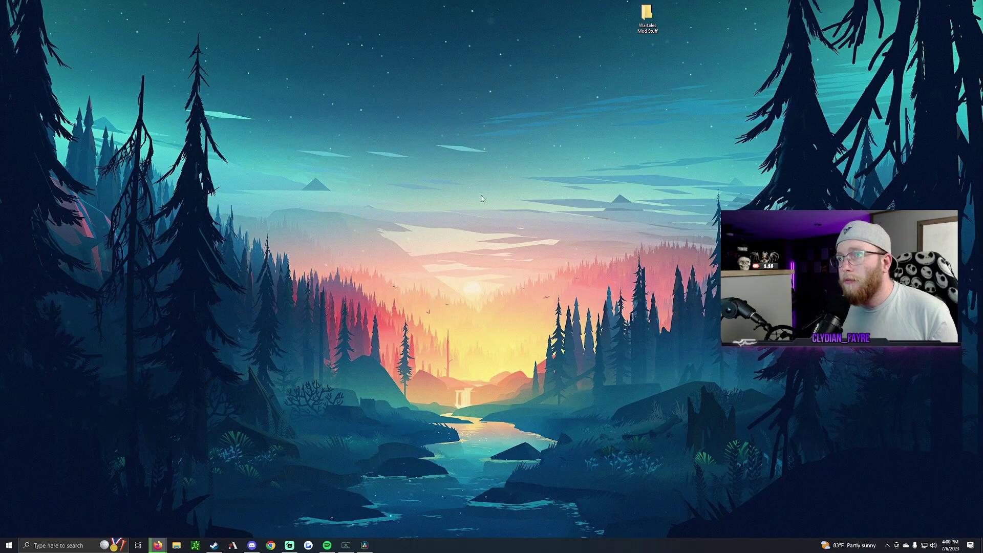
click(214, 546)
right_click(29, 94)
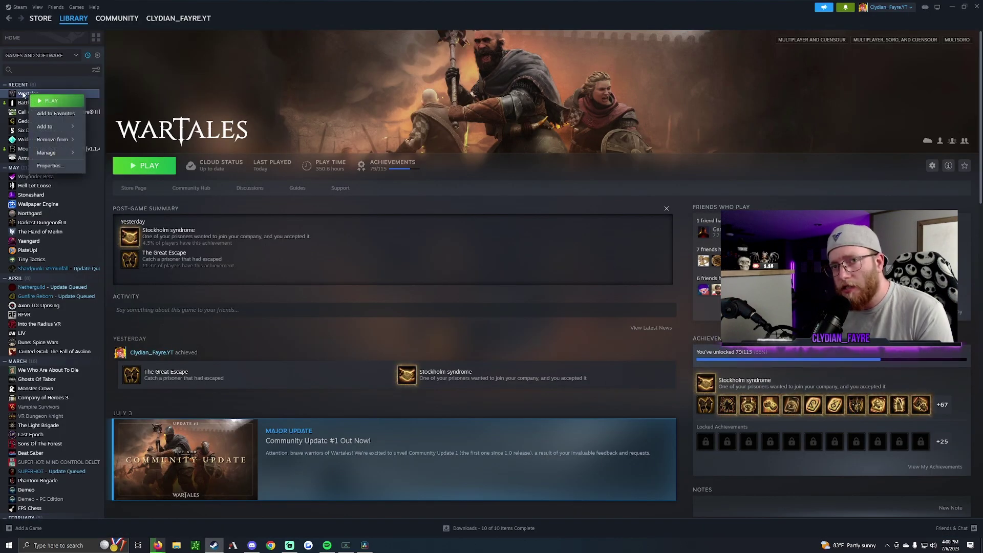
mouse_move(48, 152)
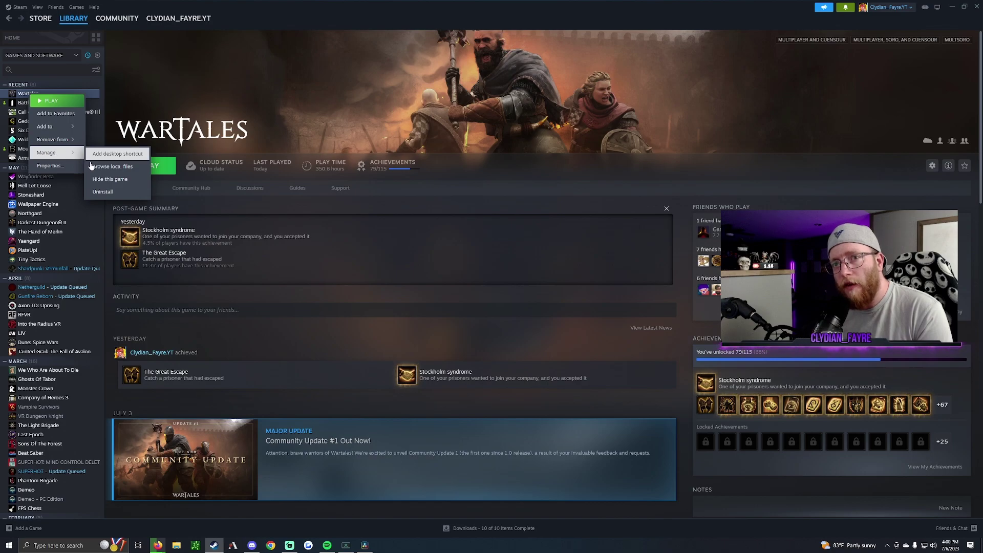
click(116, 154)
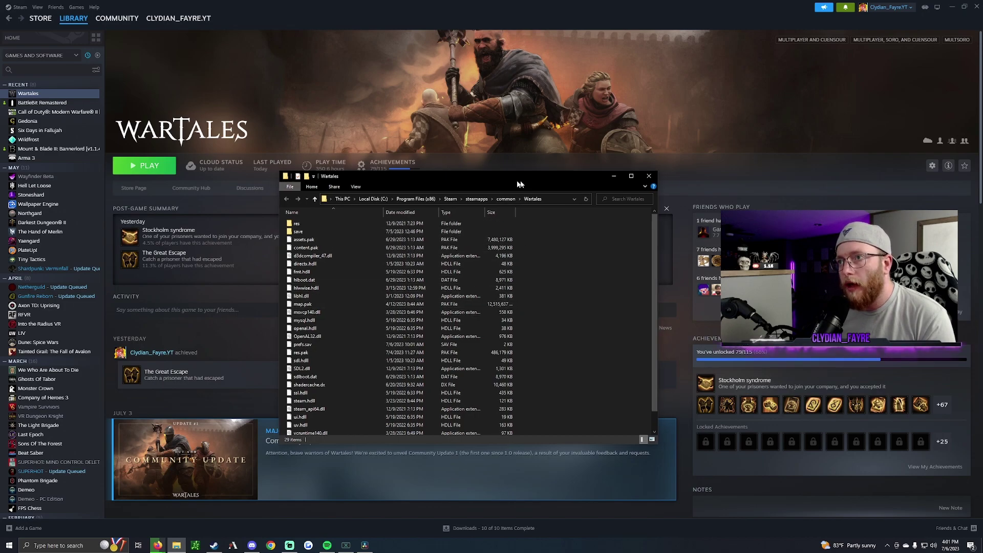
- Open the Wartales Mod Stuff folder and place it beside the Wartales install folder
drag(462, 176, 401, 175)
key(super+Home)
double_click(646, 17)
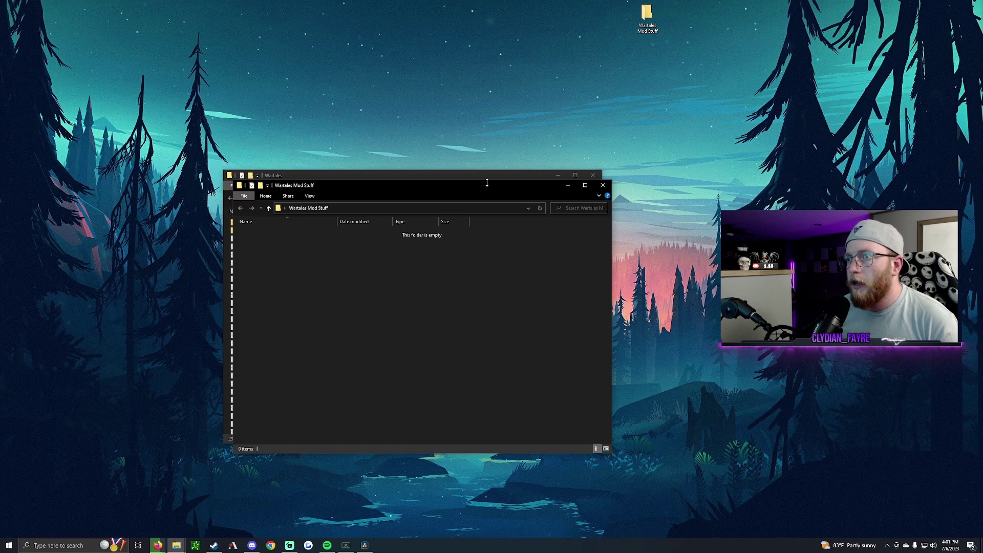
mouse_move(483, 186)
mouse_down()
mouse_move(794, 160)
mouse_move(852, 177)
mouse_up()
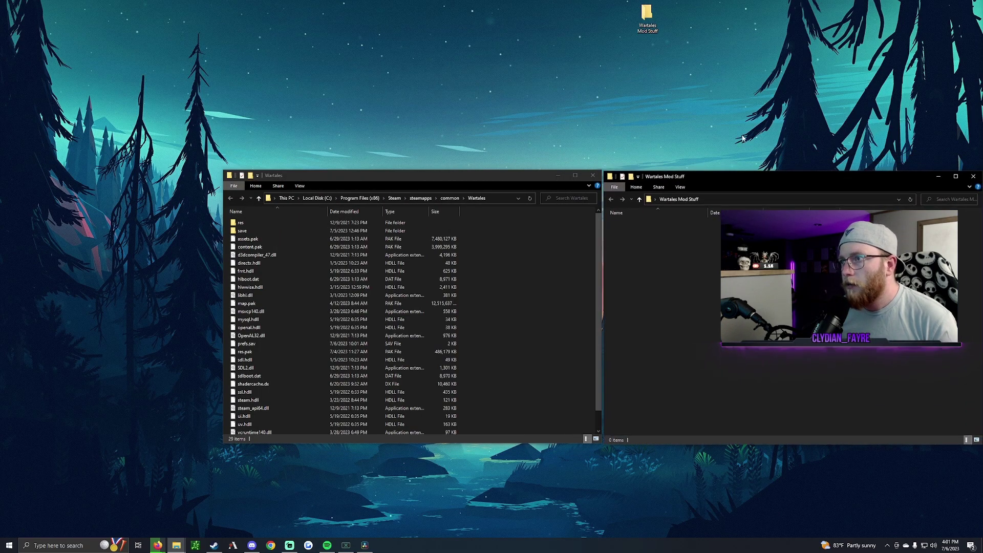
- Move the save folder and original res.pak from Wartales into Wartales Mod Stuff
click(287, 231)
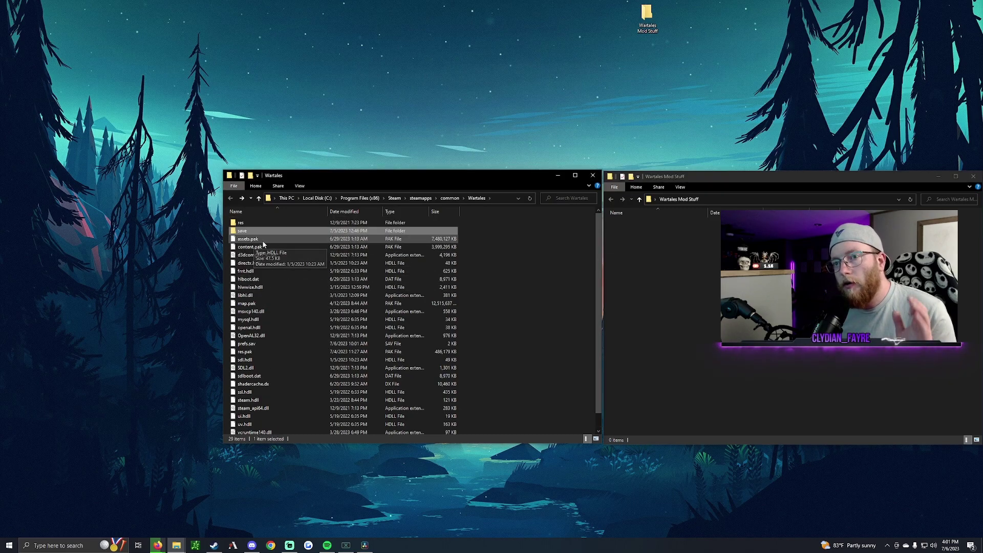
scroll(278, 268, down, 3)
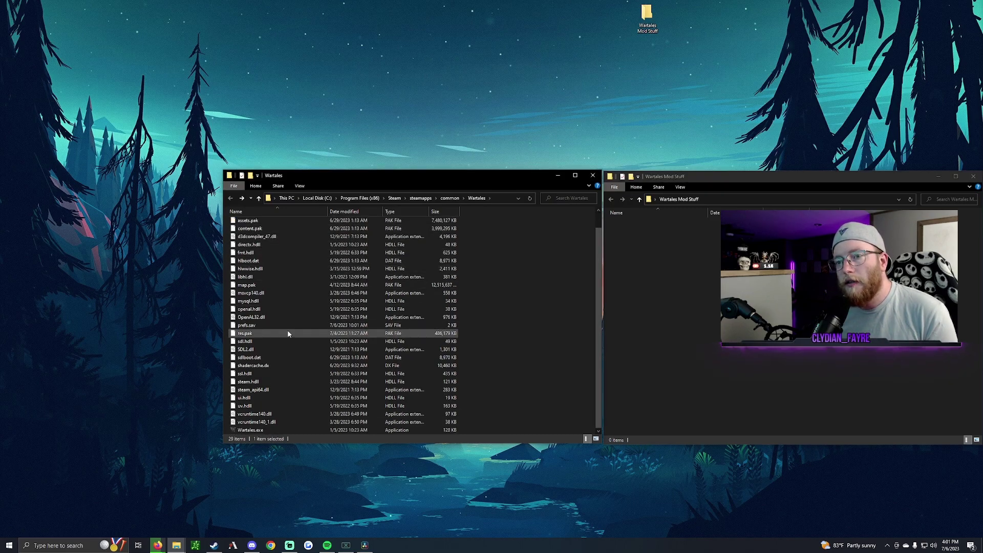
key(ctrl+x)
click(677, 229)
key(ctrl+v)
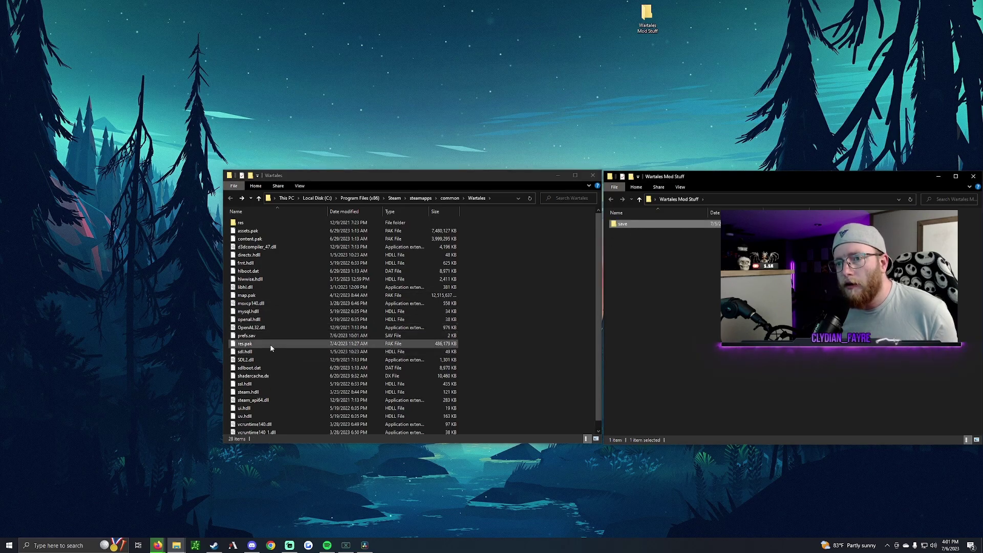
drag(271, 347, 668, 307)
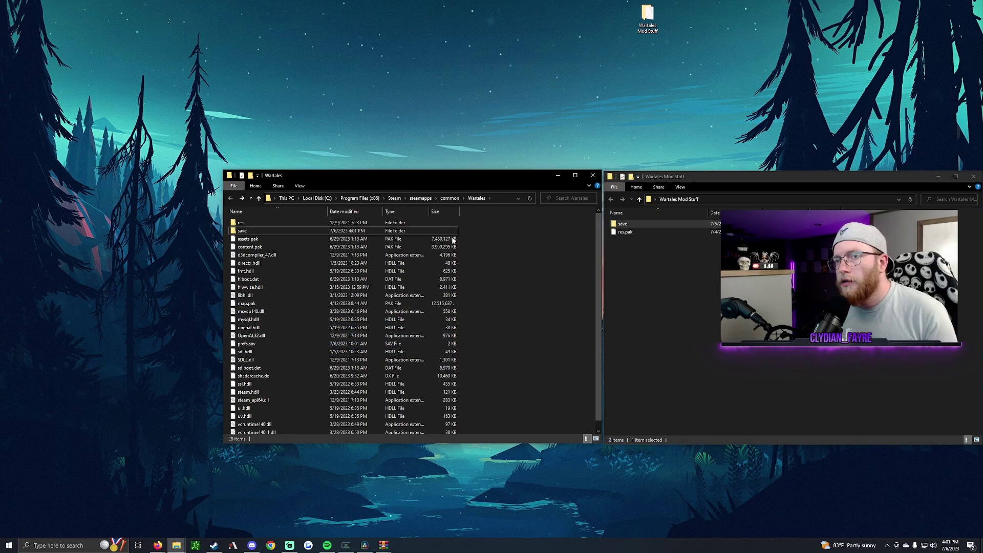
click(624, 224)
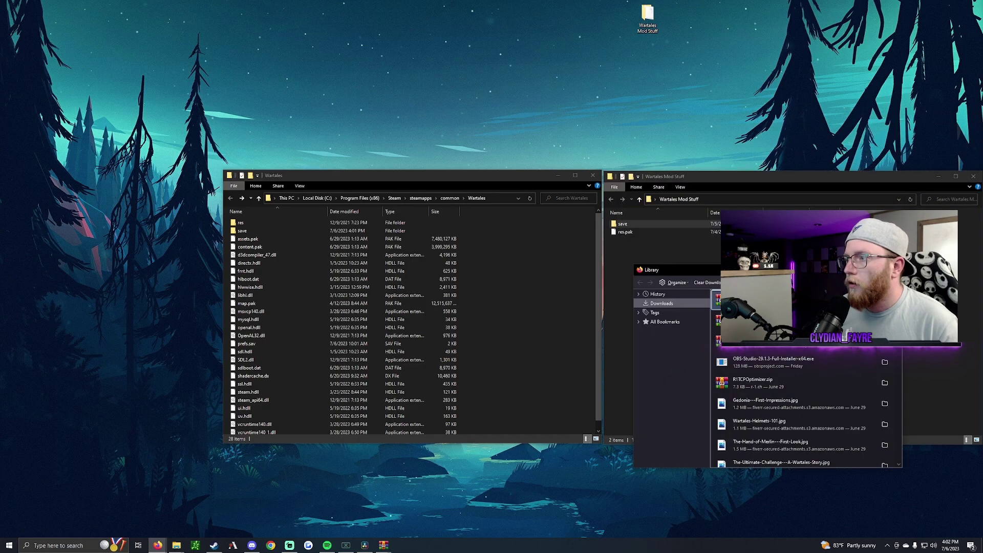
- Extract res.pak from the Dorim's Difficulty archive to the desktop and close WinRAR
click(623, 223)
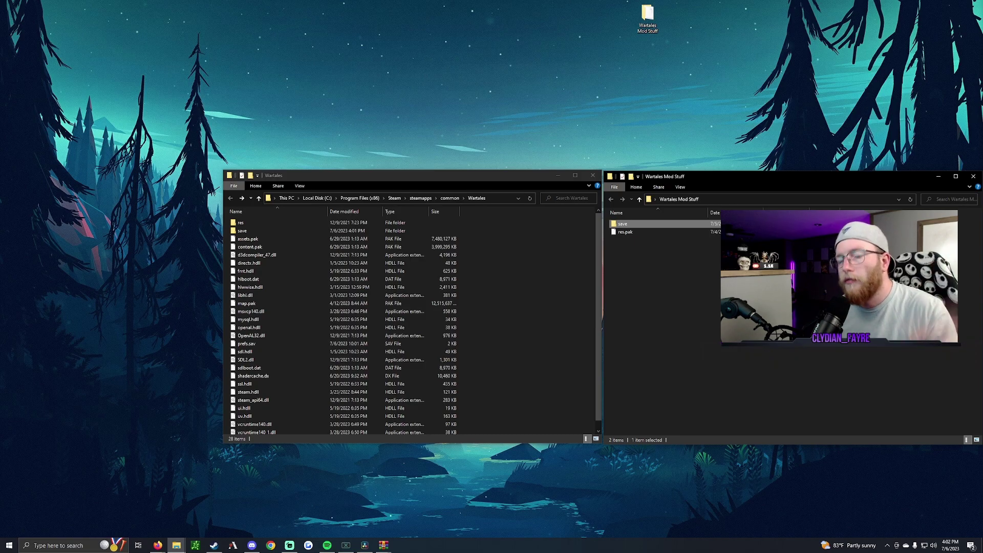
key(alt+Tab)
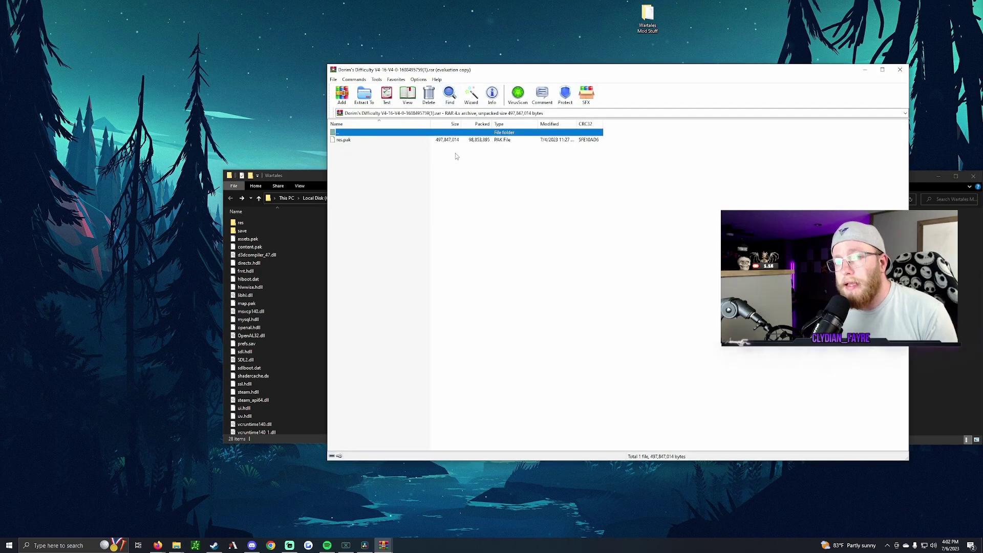
click(429, 140)
drag(243, 151, 261, 231)
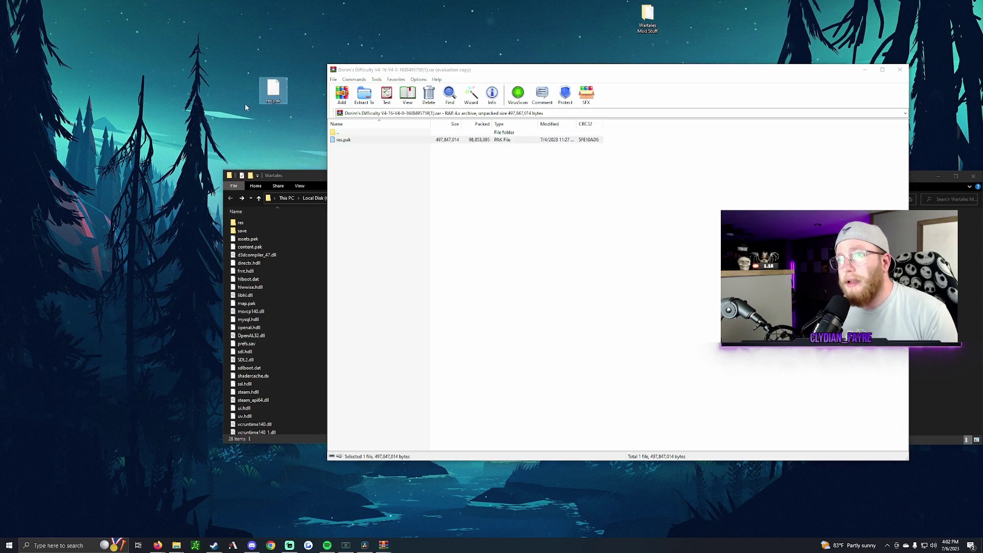
click(899, 69)
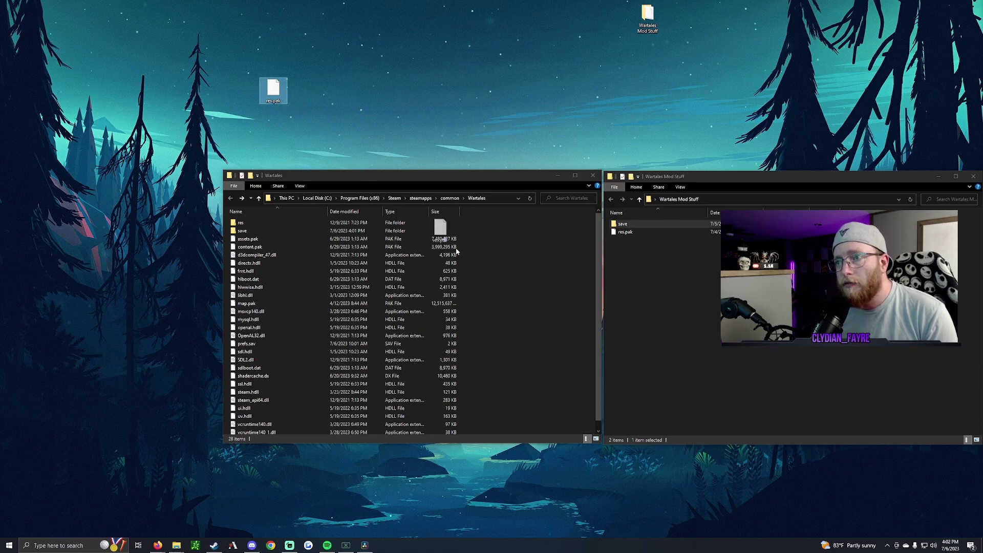
- Drag the modded res.pak from the desktop into the Wartales install folder
drag(457, 251, 474, 261)
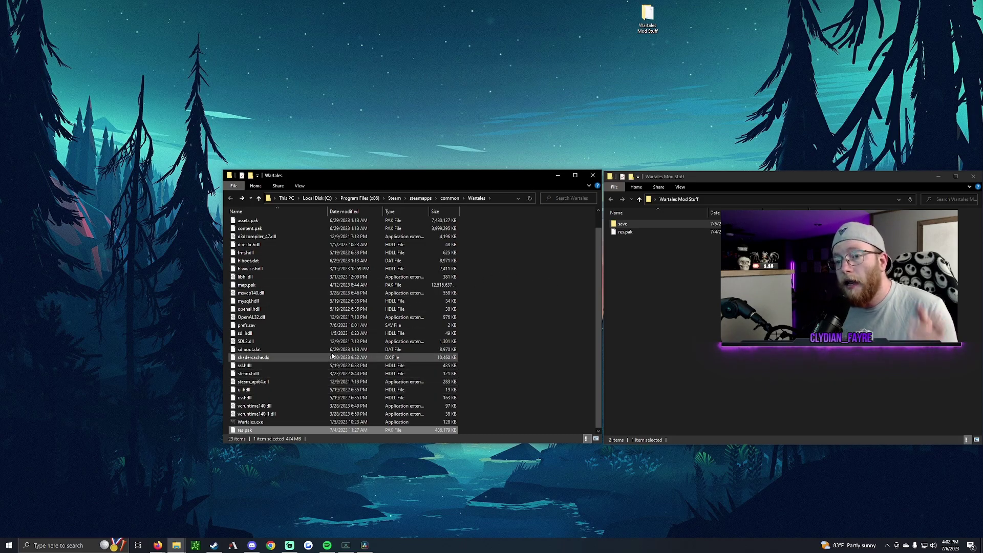
- Close the Wartales folder and launch Wartales from Steam with 'Play Wartales'
click(594, 176)
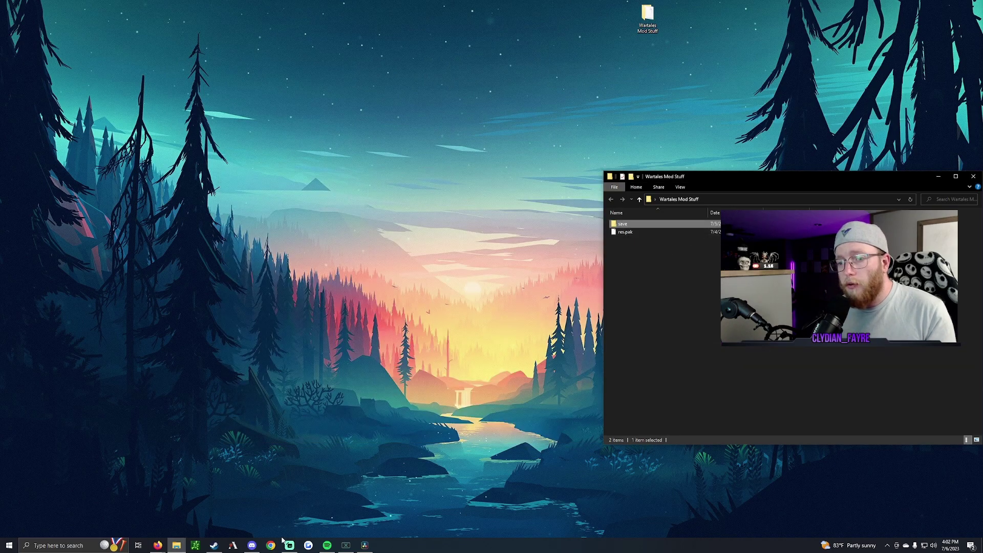
mouse_move(214, 545)
click(213, 507)
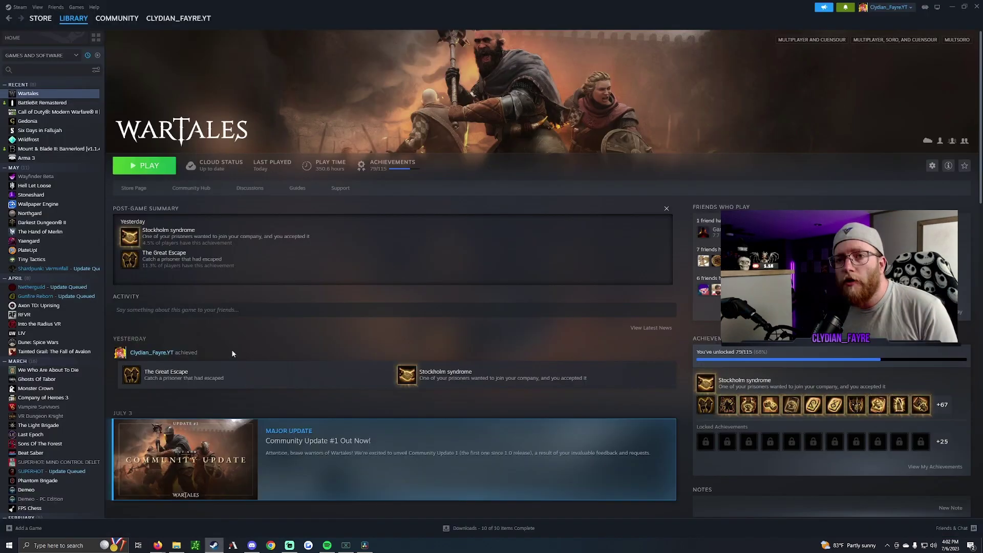
click(137, 165)
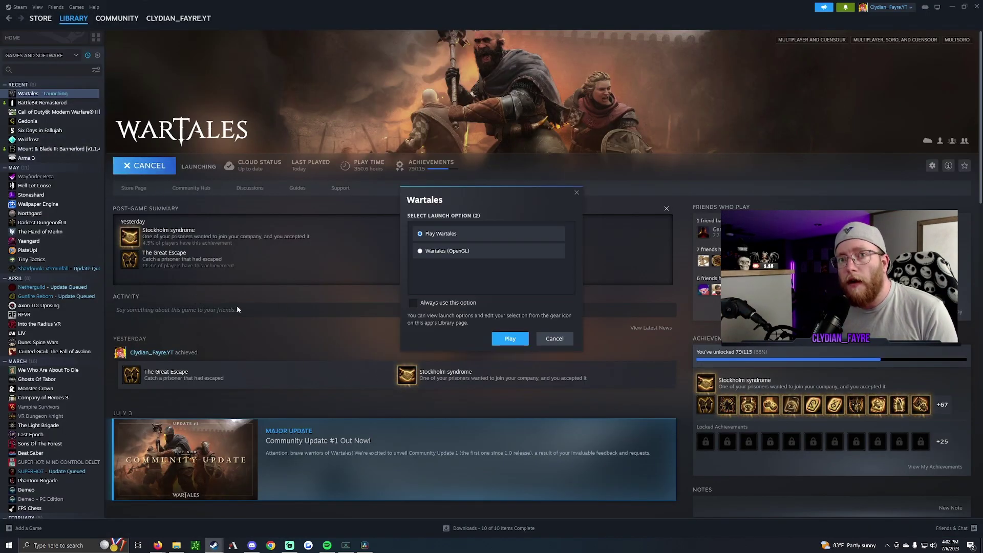
click(508, 339)
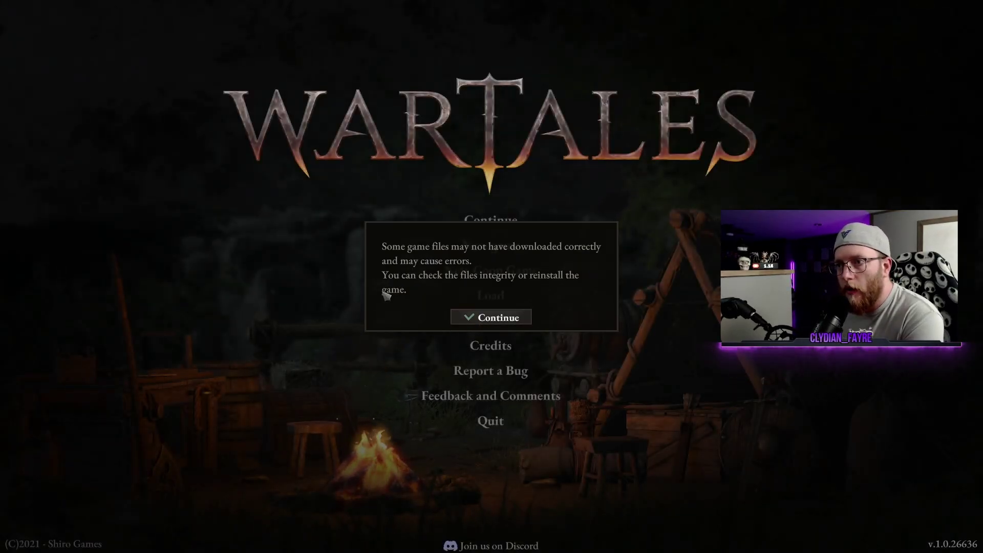
- Continue past the corrupted-files warning, view the Load saves list, then cancel it
click(494, 323)
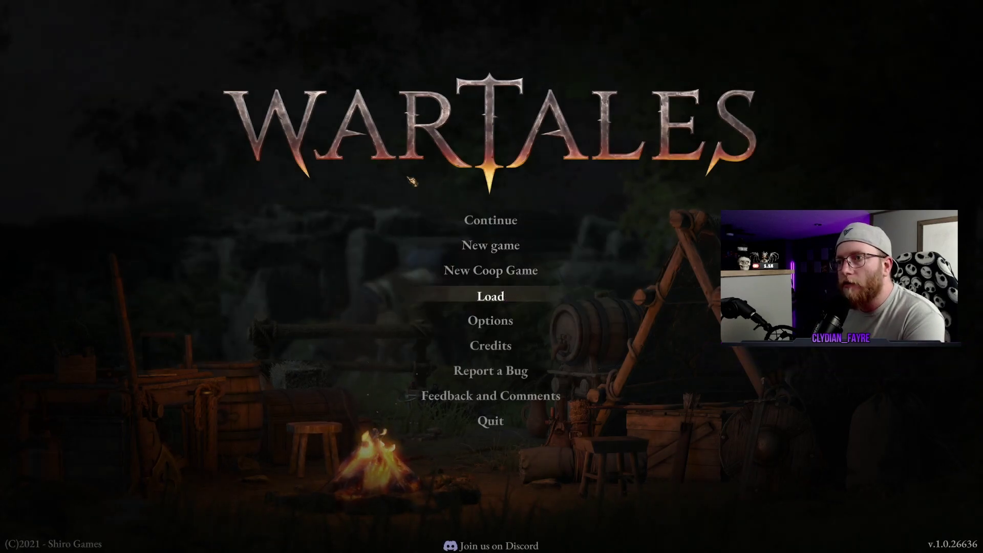
click(490, 296)
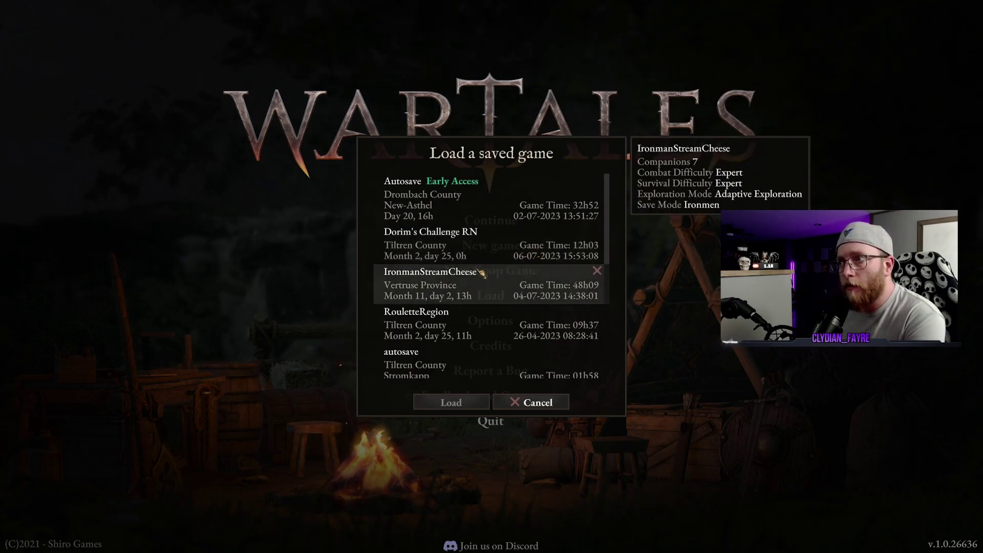
scroll(492, 331, down, 4)
scroll(493, 348, down, 1)
scroll(492, 348, up, 2)
scroll(496, 351, up, 2)
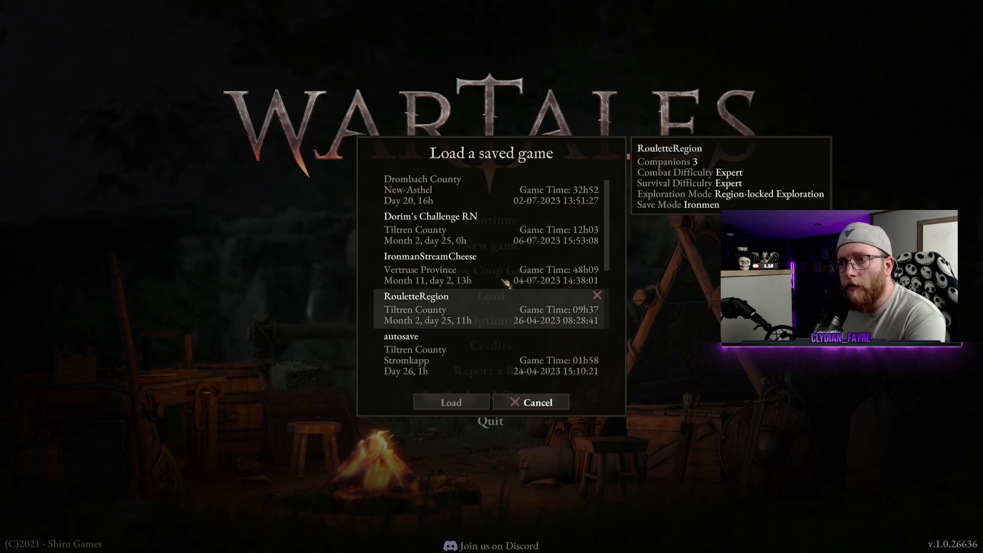
scroll(504, 253, up, 1)
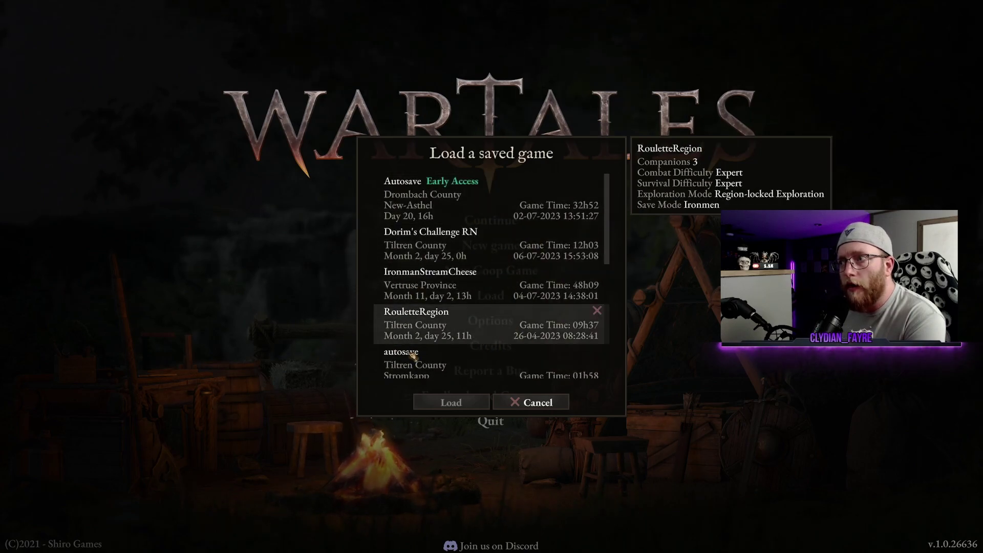
click(530, 403)
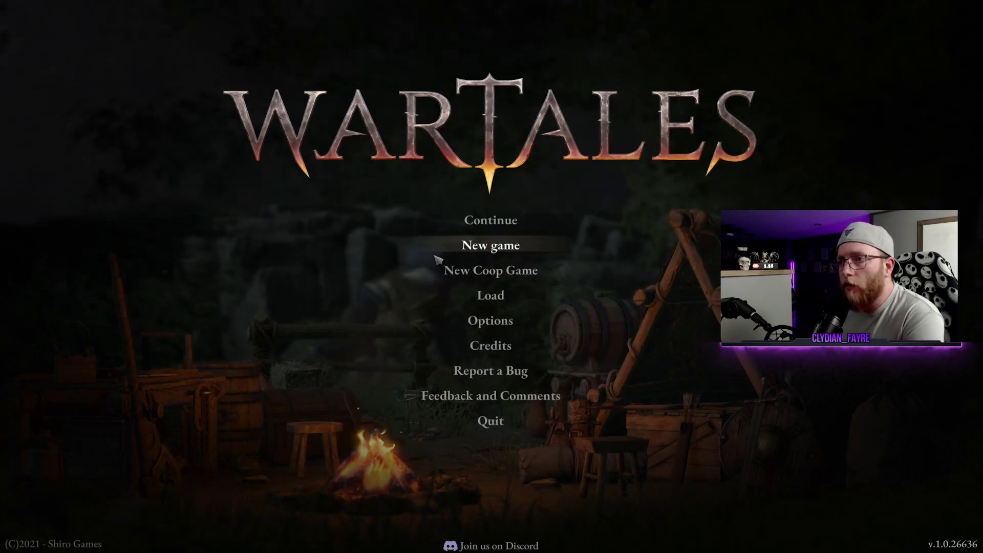